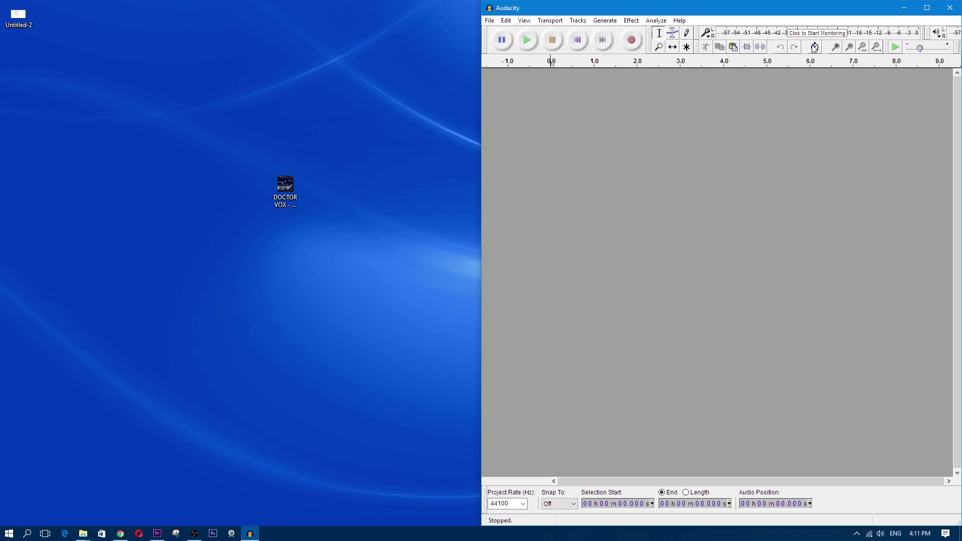
Maximize Audacity and keep Yeti Stereo as microphone and Speakers / Headphones as playback device
click(927, 8)
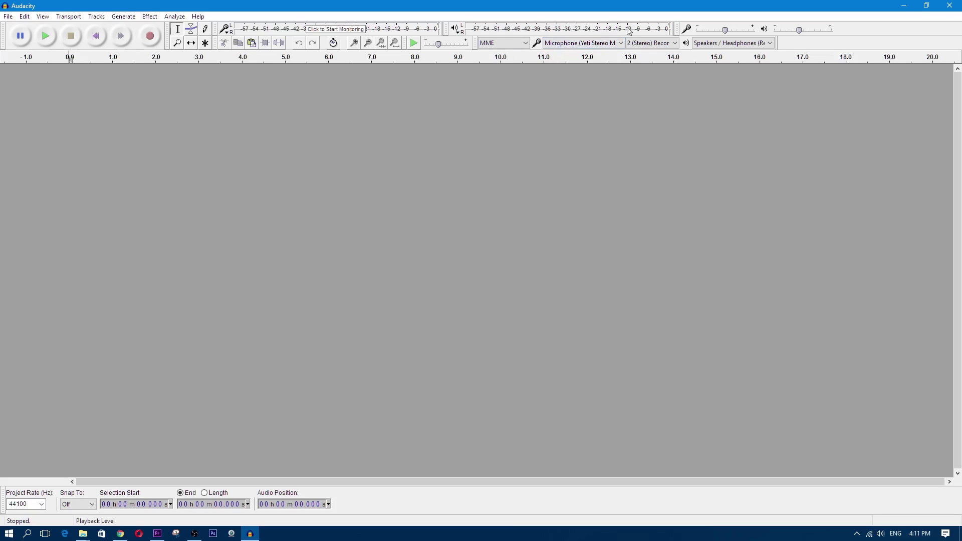
click(615, 44)
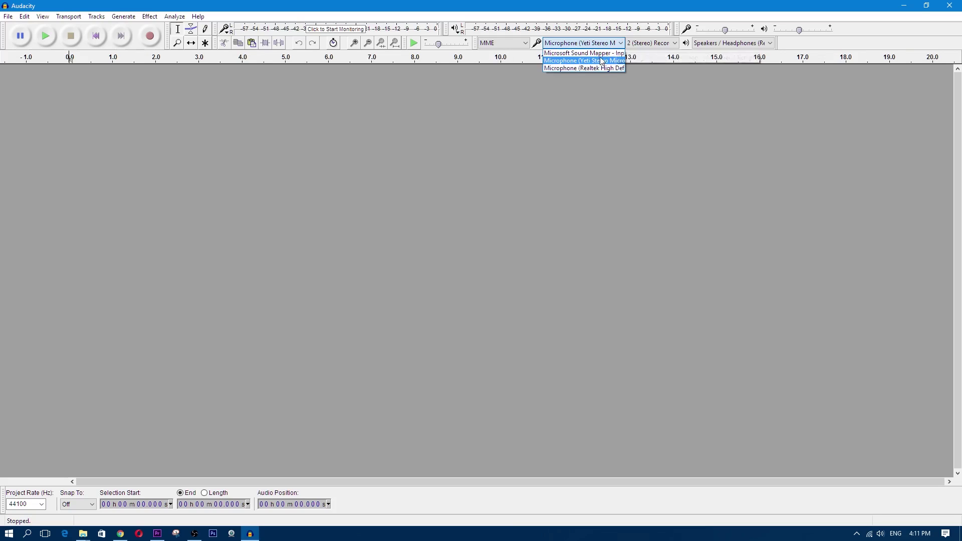
click(588, 63)
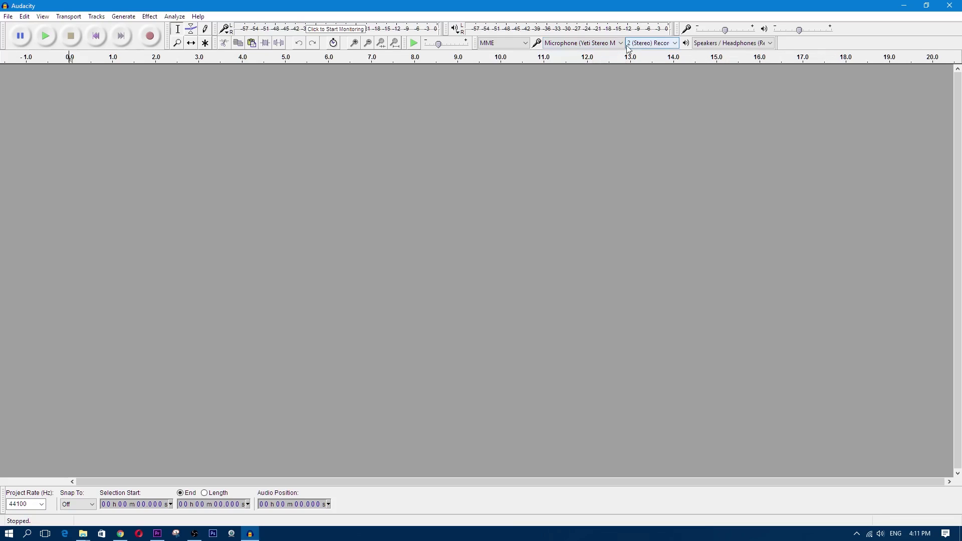
click(728, 48)
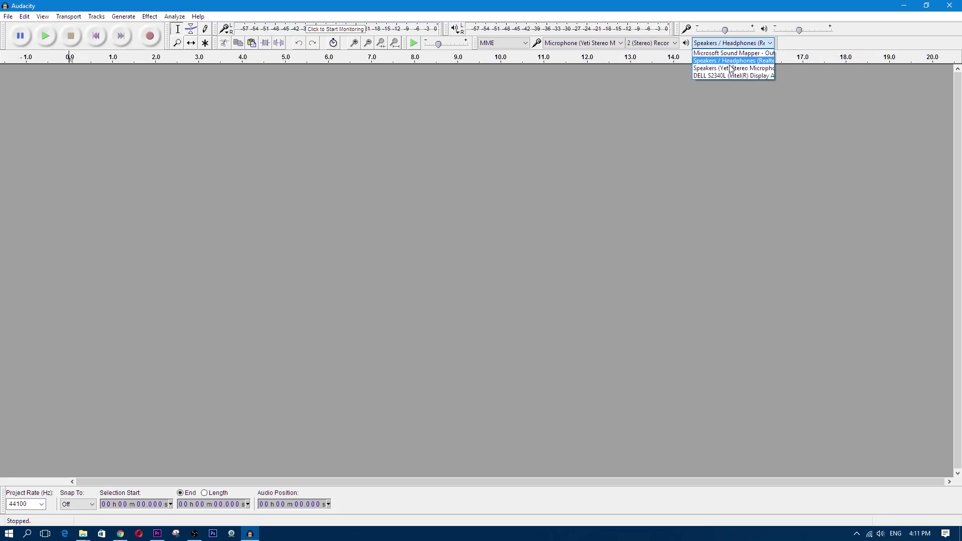
click(731, 61)
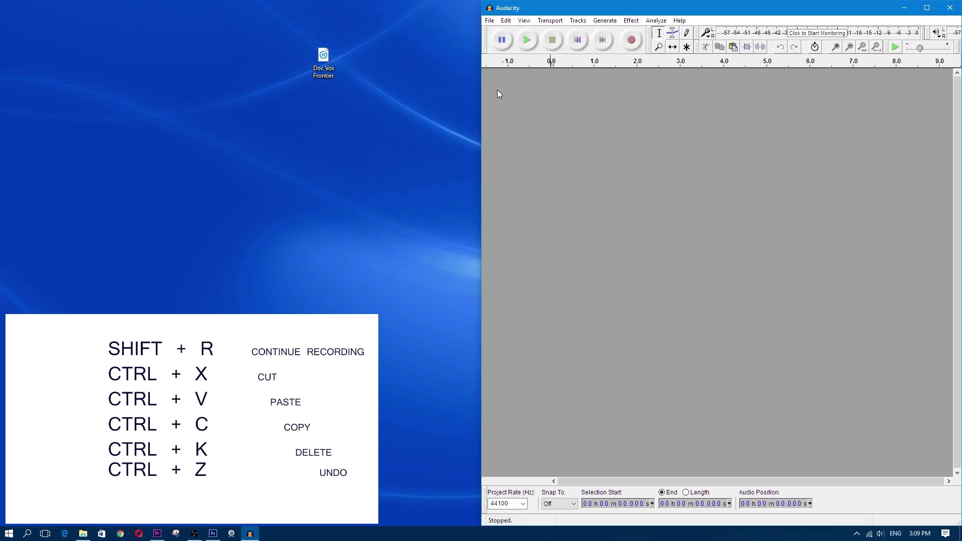
Move the Doc Vox Frontier desktop icon aside, record a 5.8-second voice clip, then begin a second take
drag(324, 62, 316, 145)
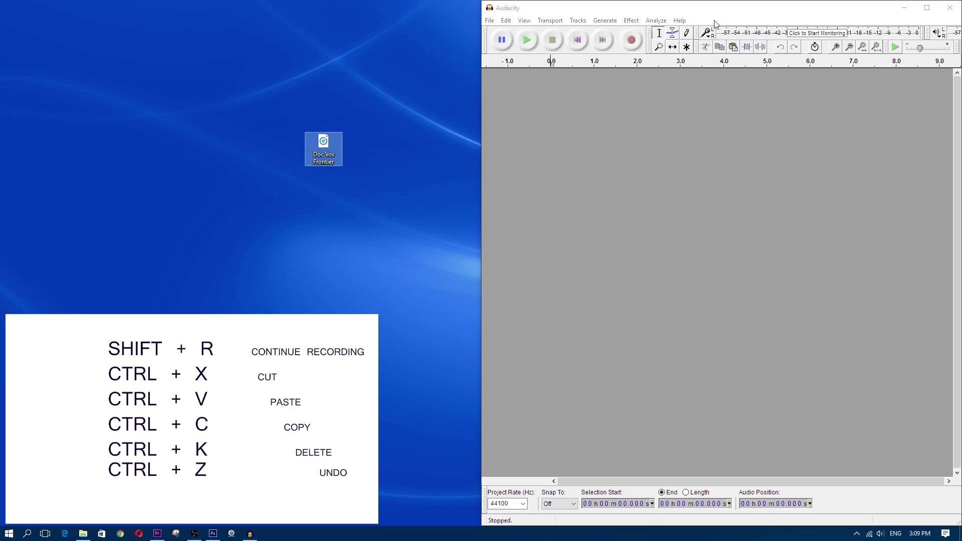
click(631, 40)
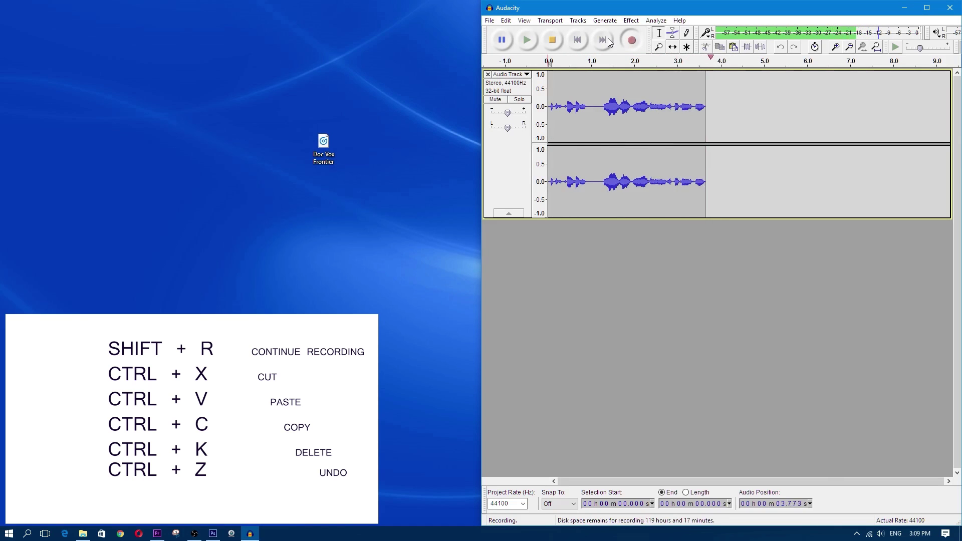
click(552, 40)
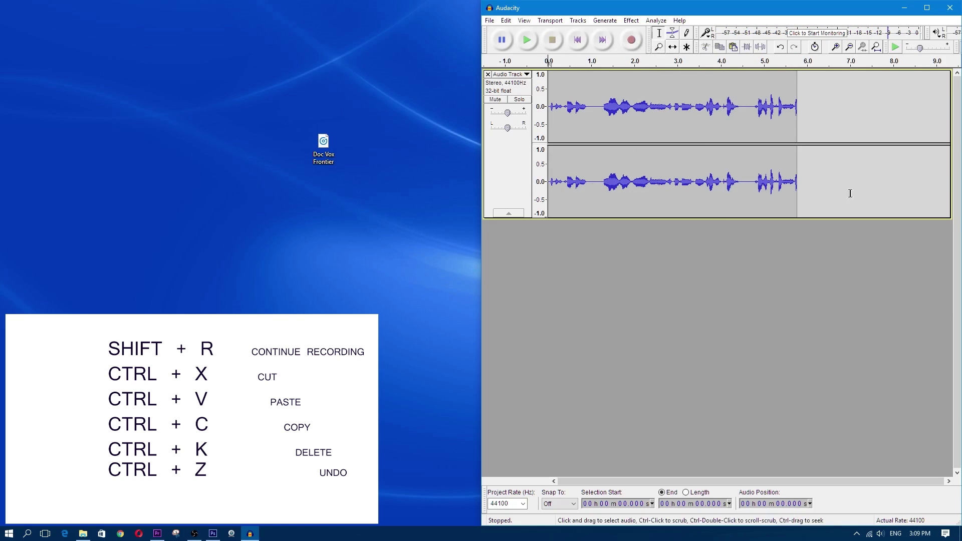
click(632, 40)
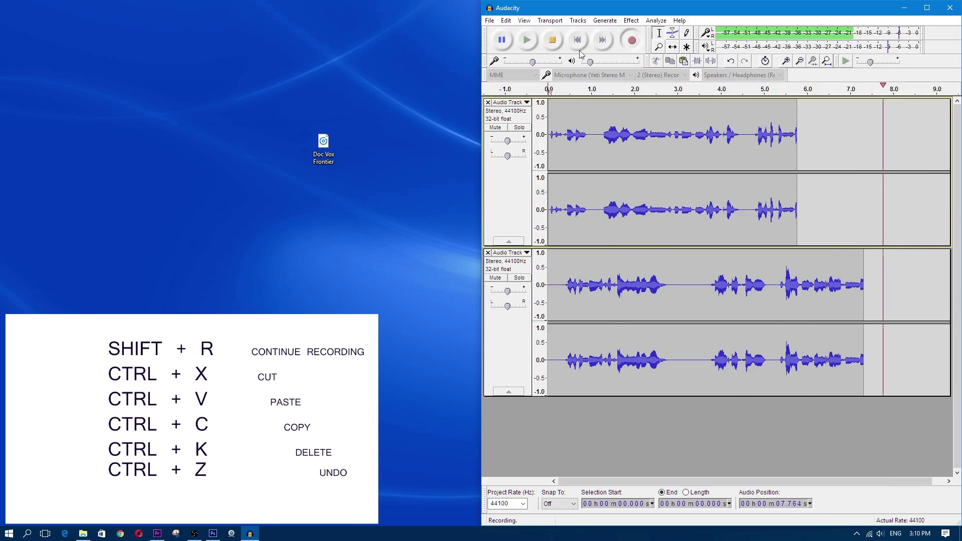
Stop the second take and play both recordings back from near the start
key(space)
click(566, 94)
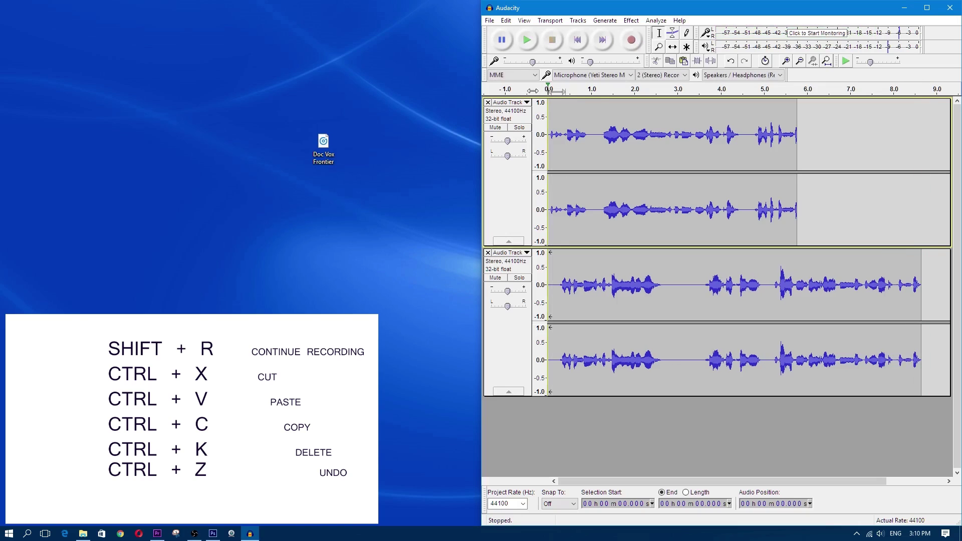
click(553, 41)
click(535, 44)
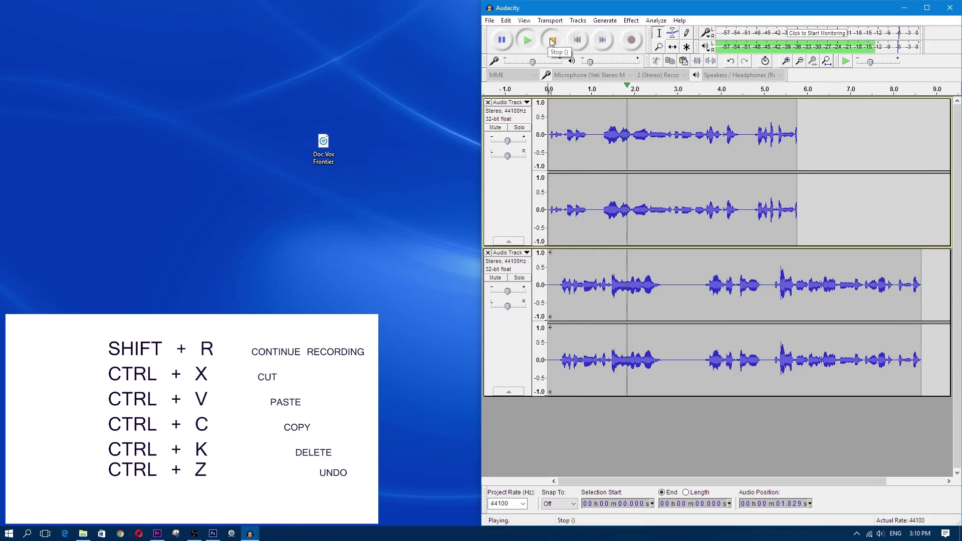
click(552, 40)
Cut the second take's audio (0–9.091 s) and place the edit point at the first clip's end
drag(941, 302, 446, 316)
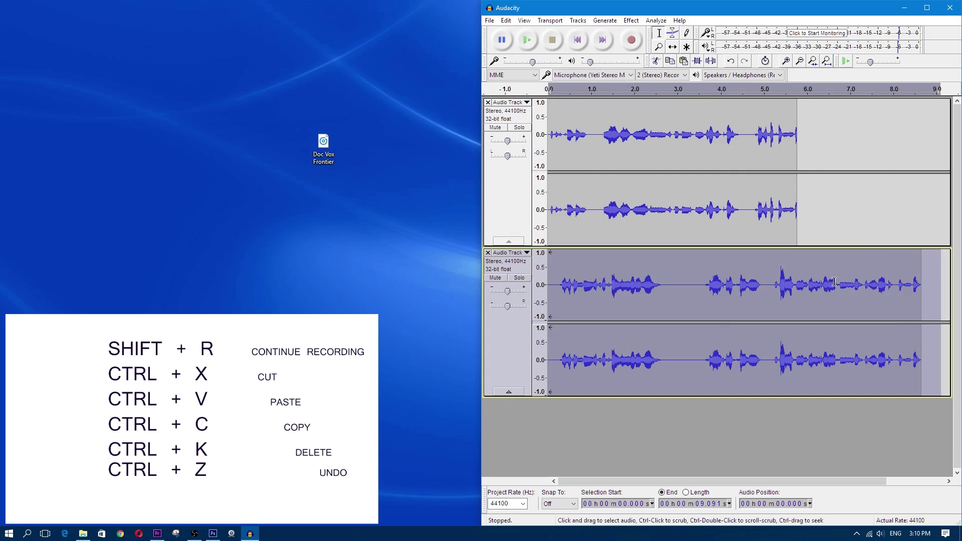
key(ctrl+x)
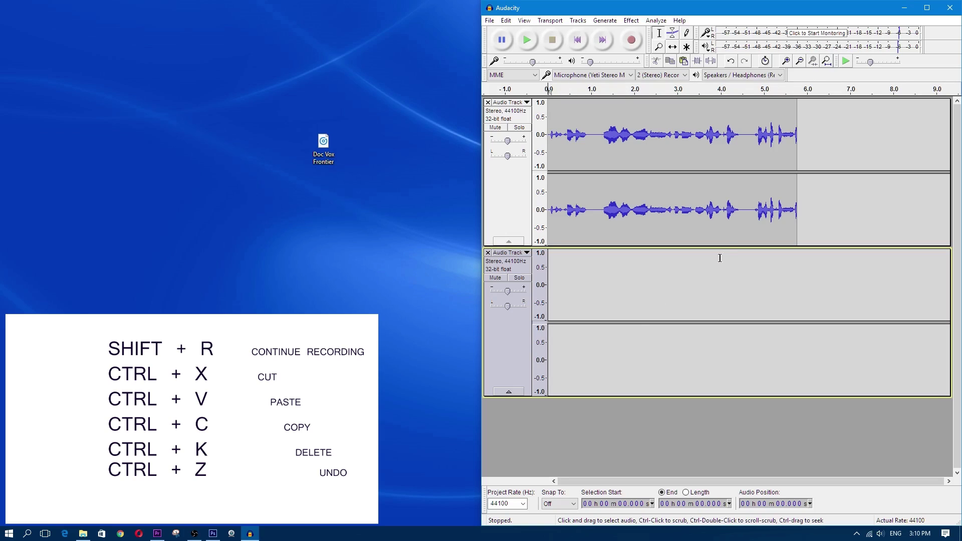
click(802, 129)
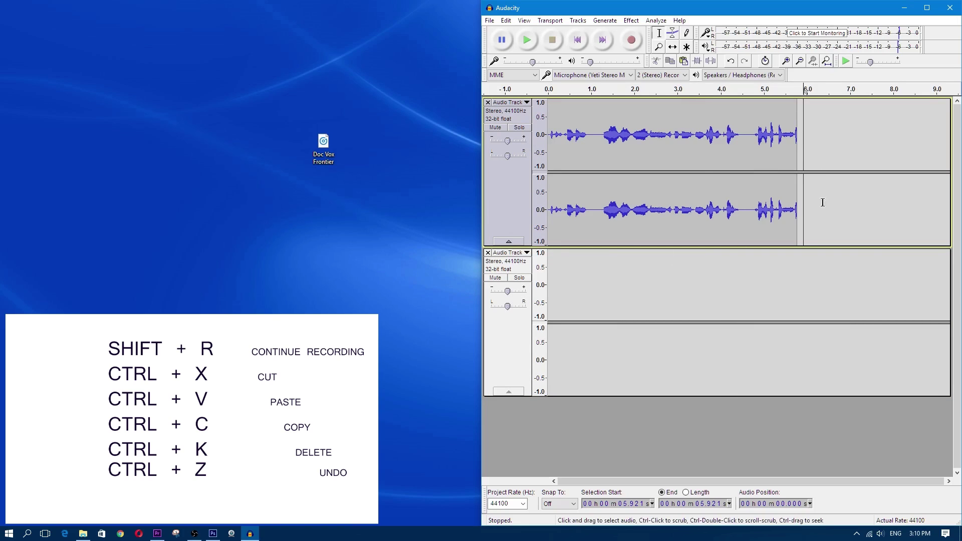
Set the edit point to 5.851 s, move the window left, and start a new recording there
click(801, 111)
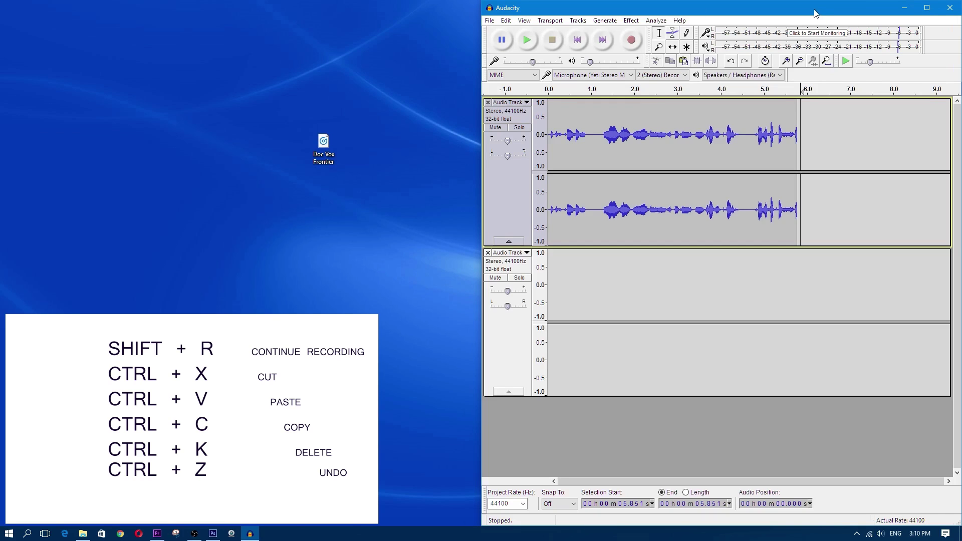
drag(814, 12, 718, 12)
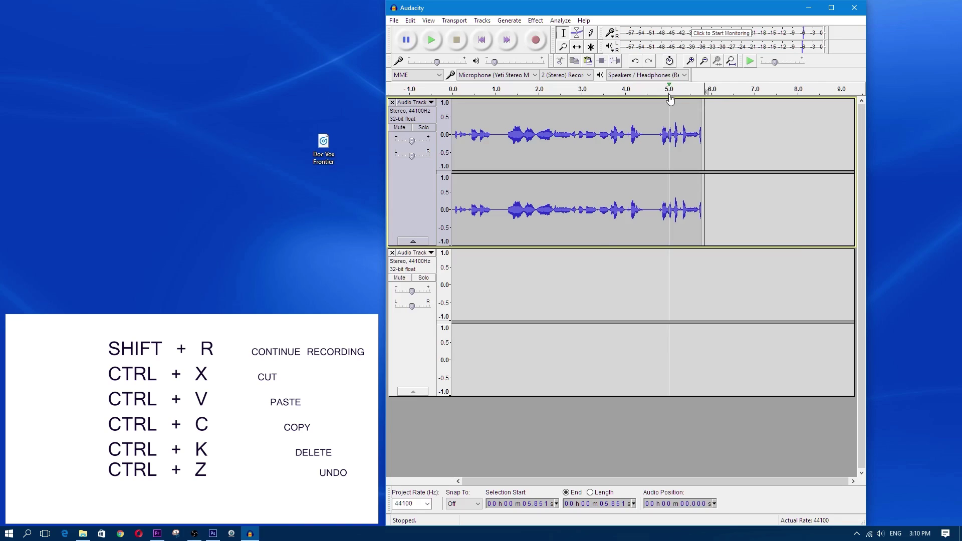
click(535, 40)
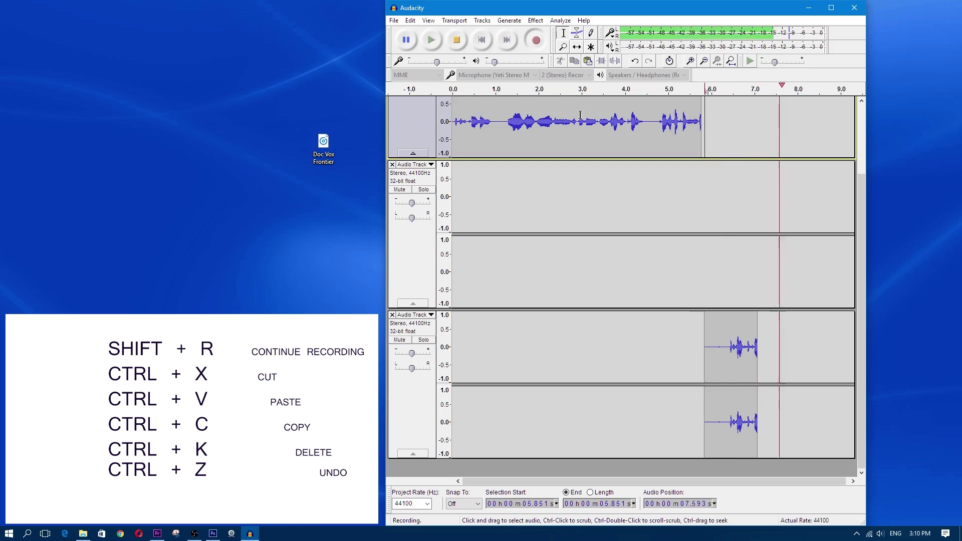
Stop recording and delete the stray new track's recorded audio with Ctrl+K
key(space)
drag(678, 347, 865, 358)
key(ctrl+k)
Append two recordings to the first track at 5.875 s and 11.227 s, extending it to about 14.7 s
scroll(689, 247, up, 3)
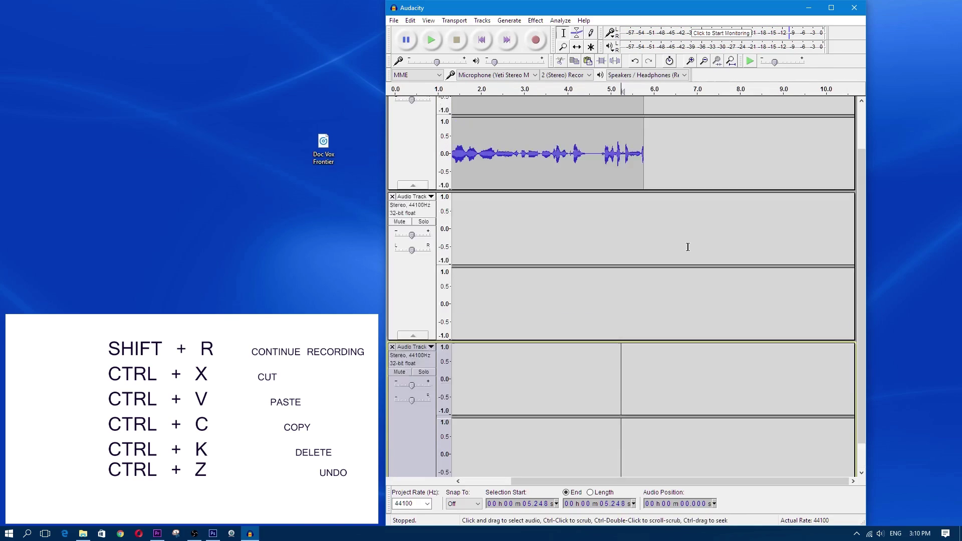
click(648, 144)
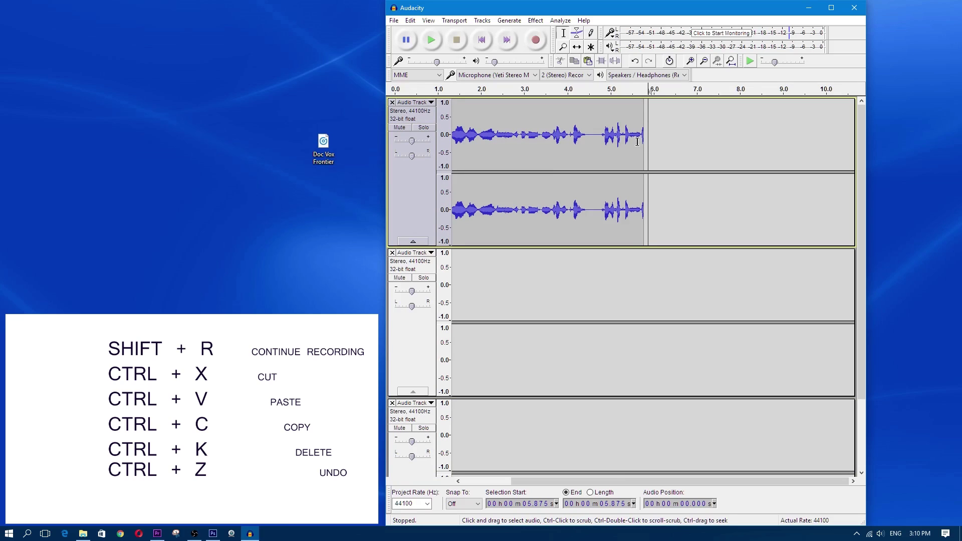
key(shift+r)
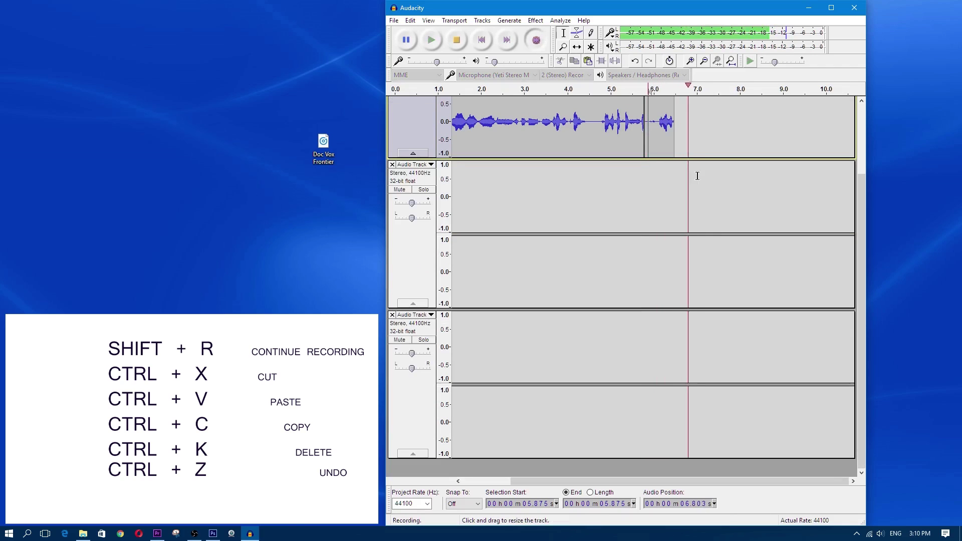
scroll(691, 195, up, 3)
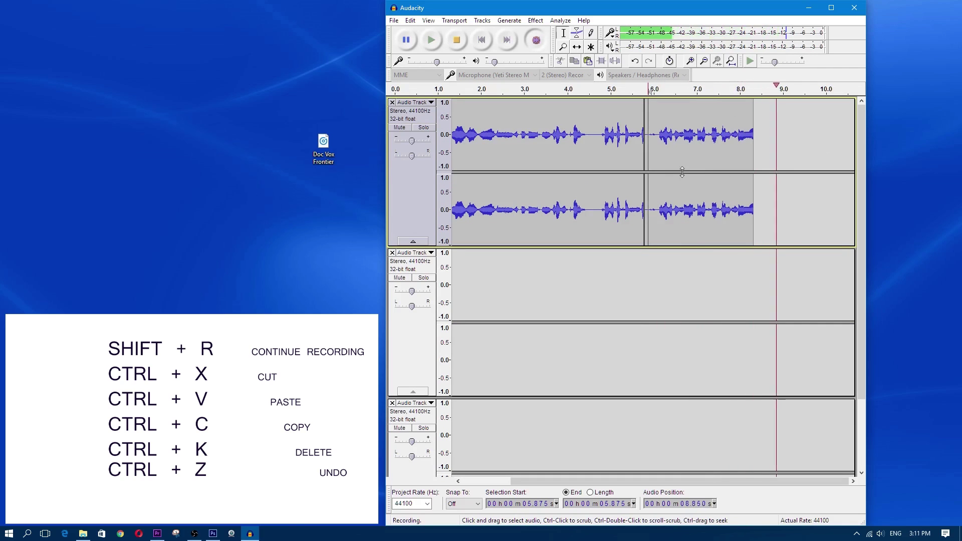
click(457, 40)
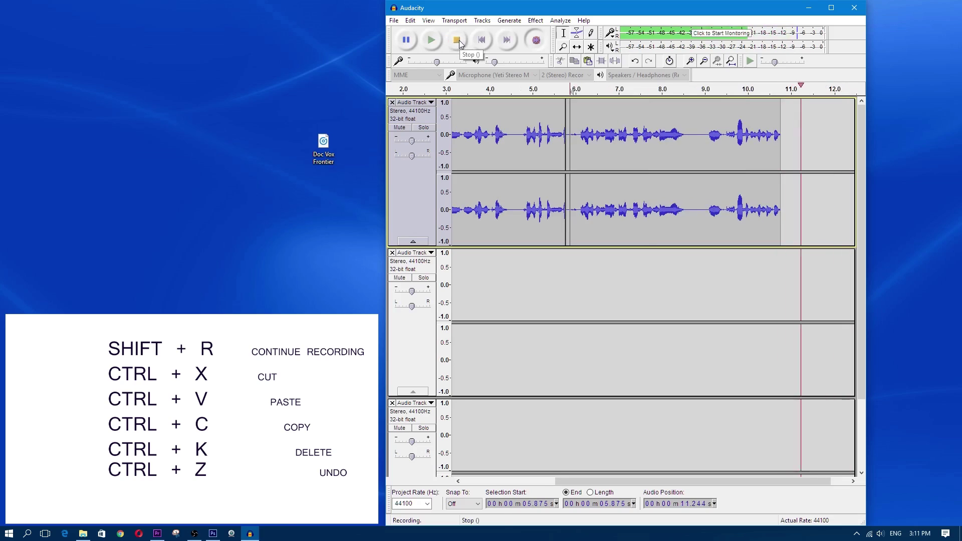
click(799, 128)
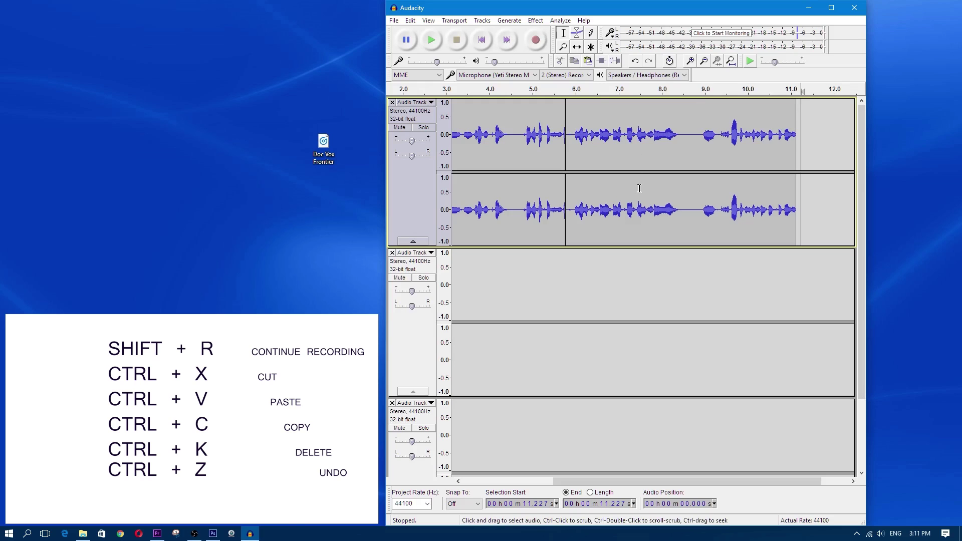
key(shift+r)
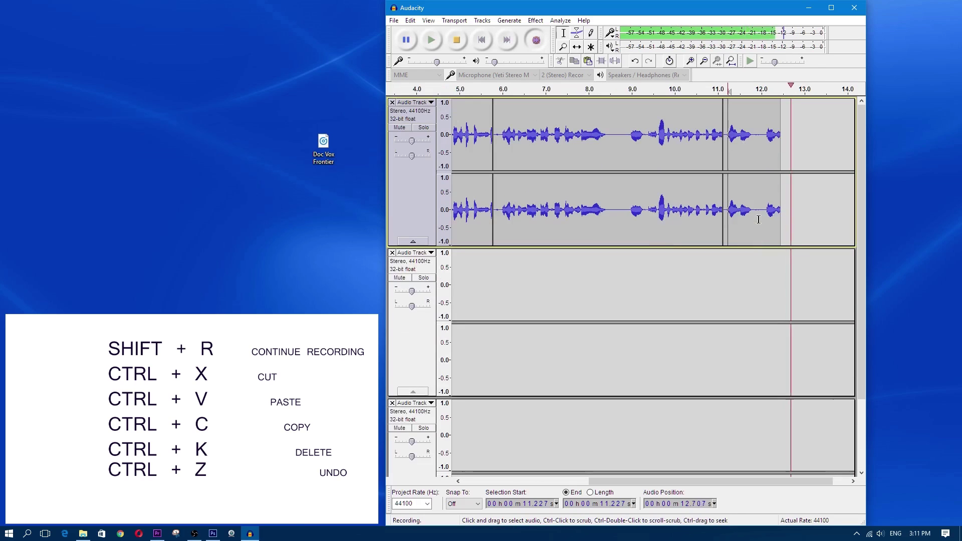
click(480, 39)
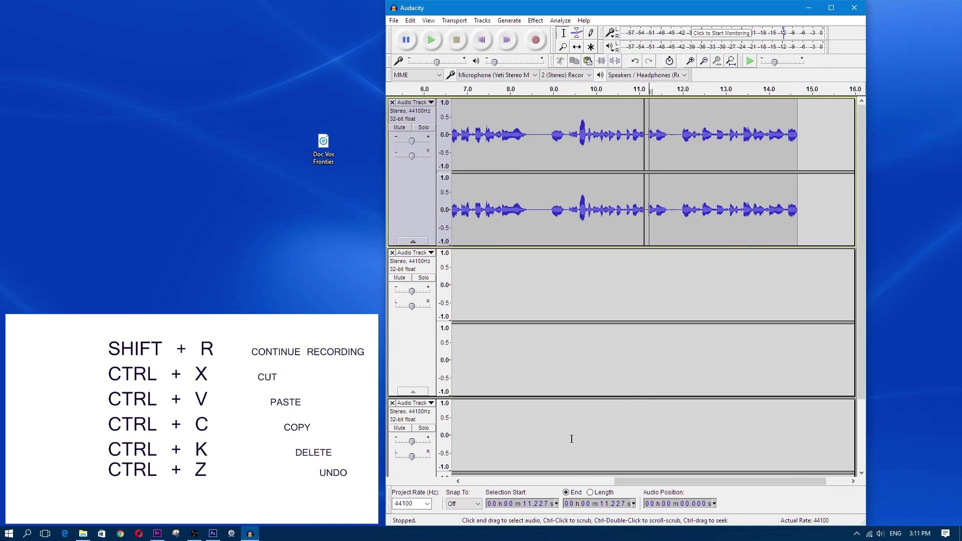
Place the edit point at 15.337 s and undo the last appended recording with Ctrl+Z
drag(813, 140, 780, 150)
click(826, 155)
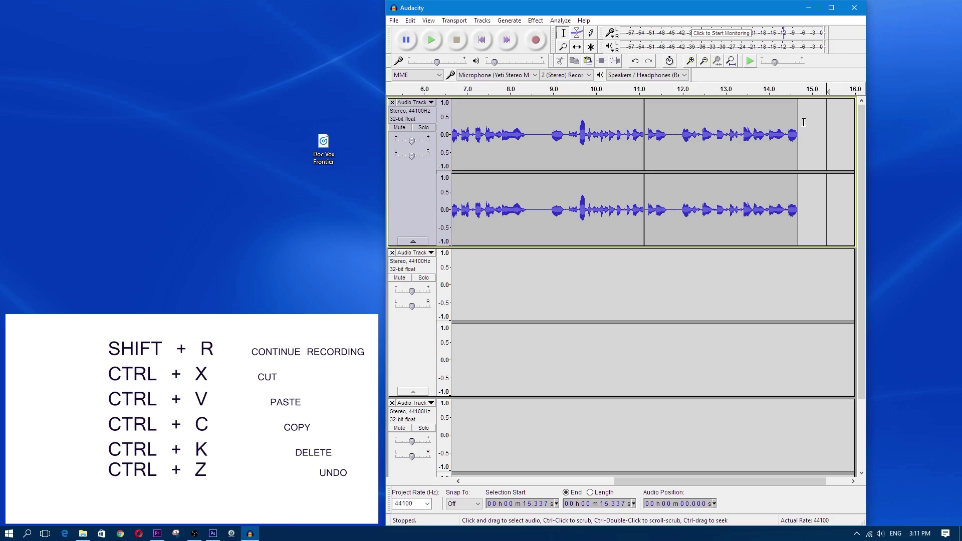
key(ctrl+z)
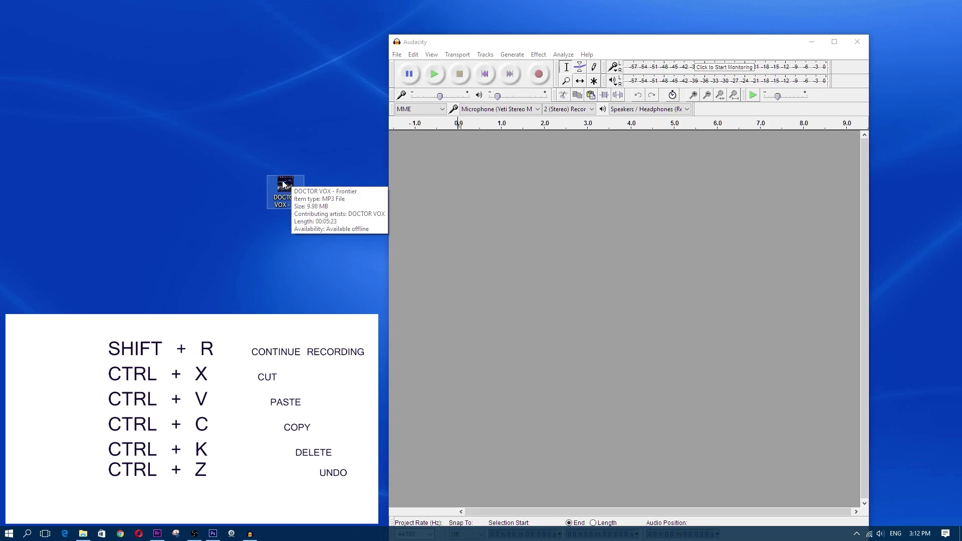
Drag 'DOCTOR VOX - Frontier' MP3 from the desktop into Audacity as a 5:20 stereo track
drag(281, 186, 702, 233)
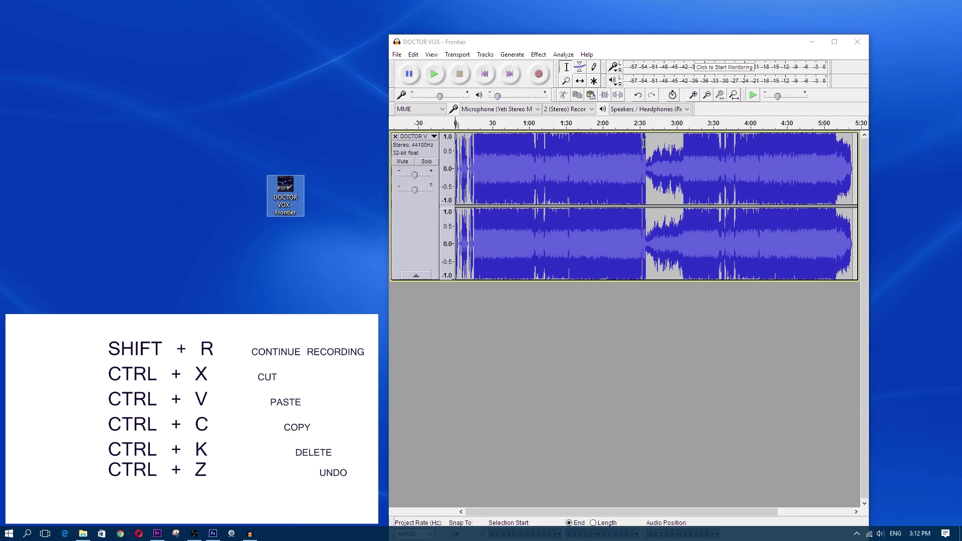
Zoom in four times on the waveform, maximize the window, and scroll back to the song's start
click(567, 81)
click(537, 160)
click(537, 161)
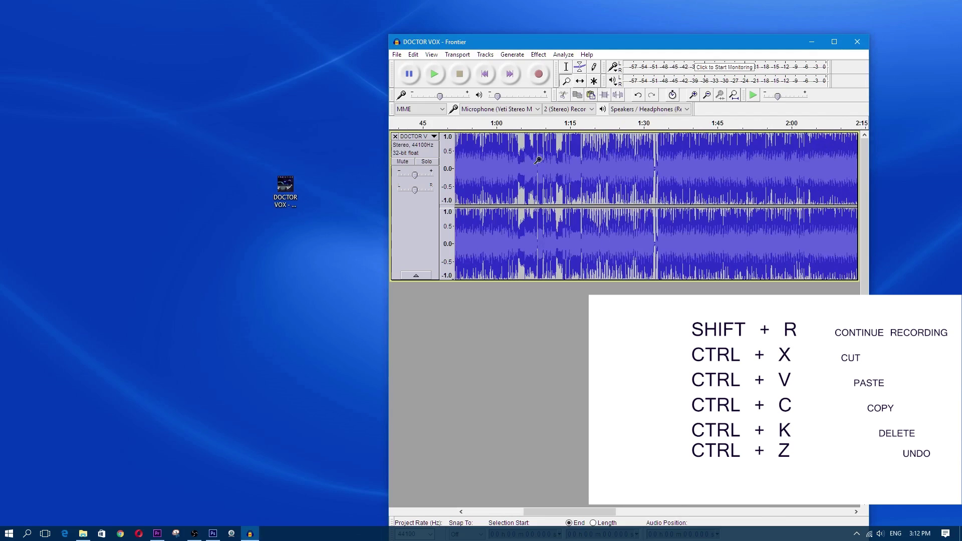
click(537, 160)
click(537, 160)
click(537, 160)
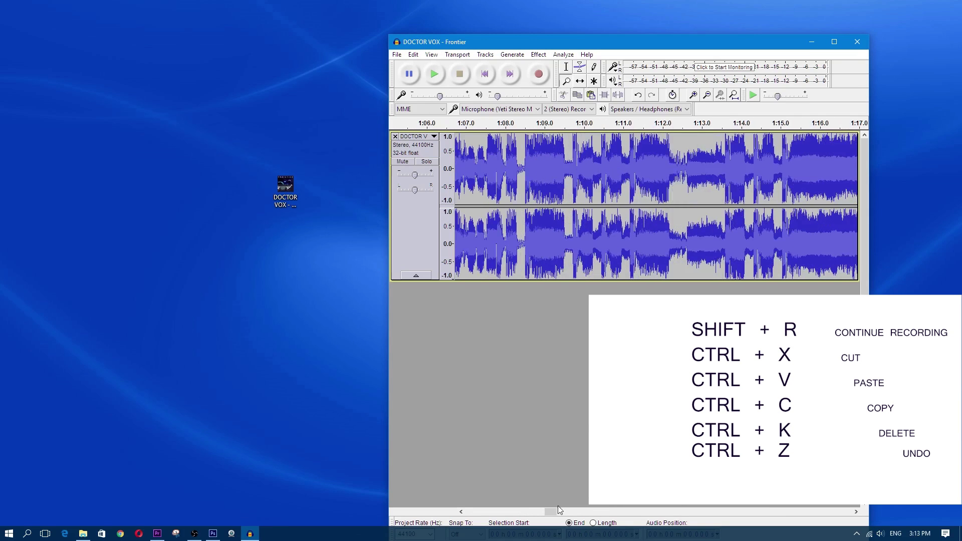
click(834, 42)
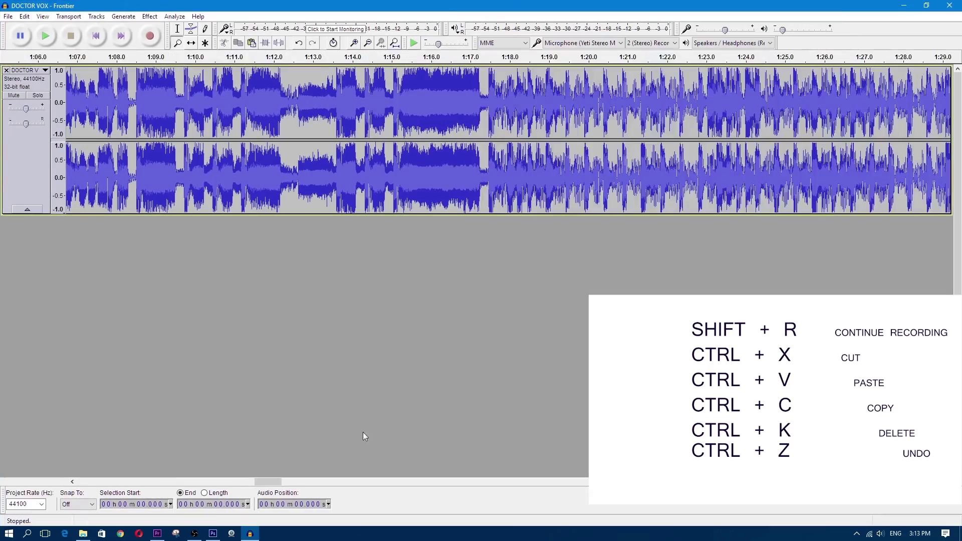
drag(261, 481, 77, 486)
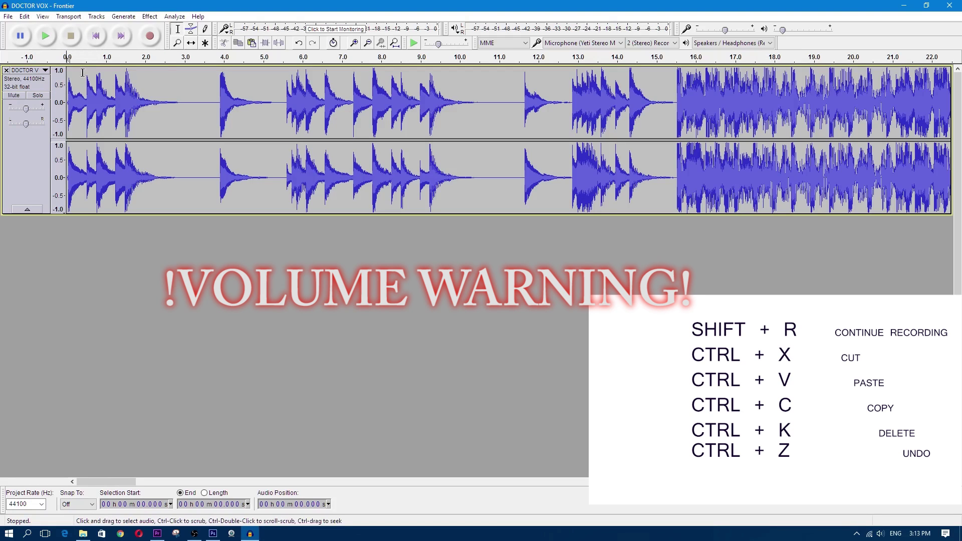
click(75, 75)
Play the song's opening, then select its first 3 seconds
click(46, 37)
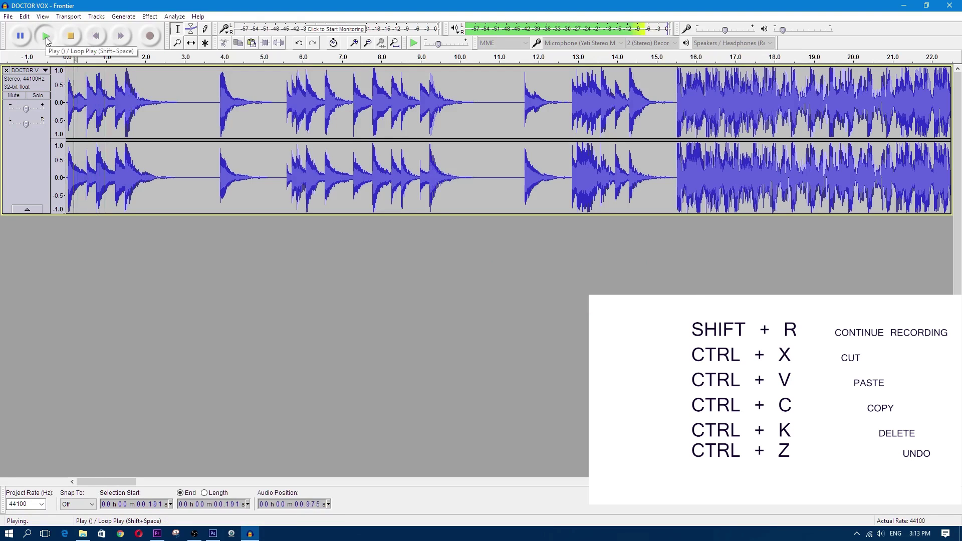
click(71, 35)
drag(184, 90, 40, 93)
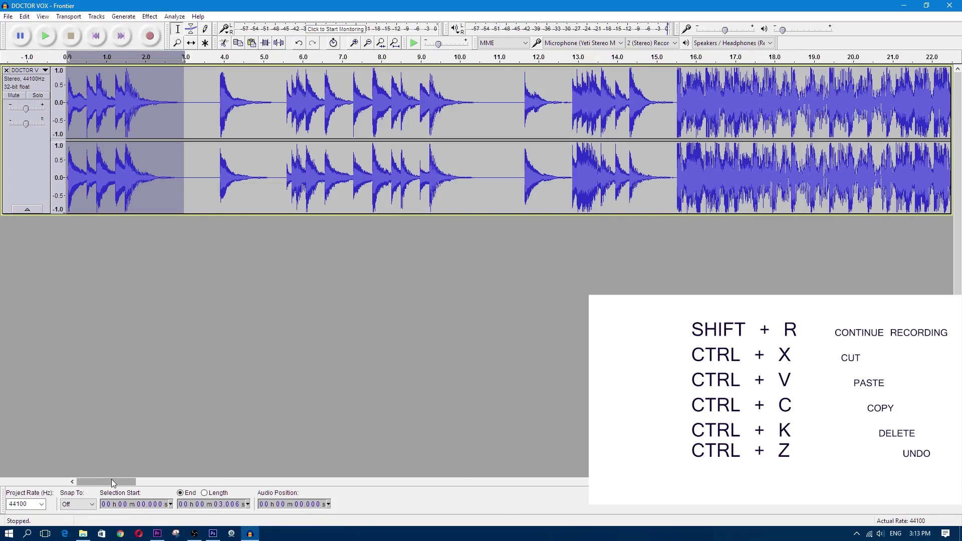
Paste the copied opening after the song's end (5:23.608–5:26.614) and play it back to check
drag(112, 481, 931, 503)
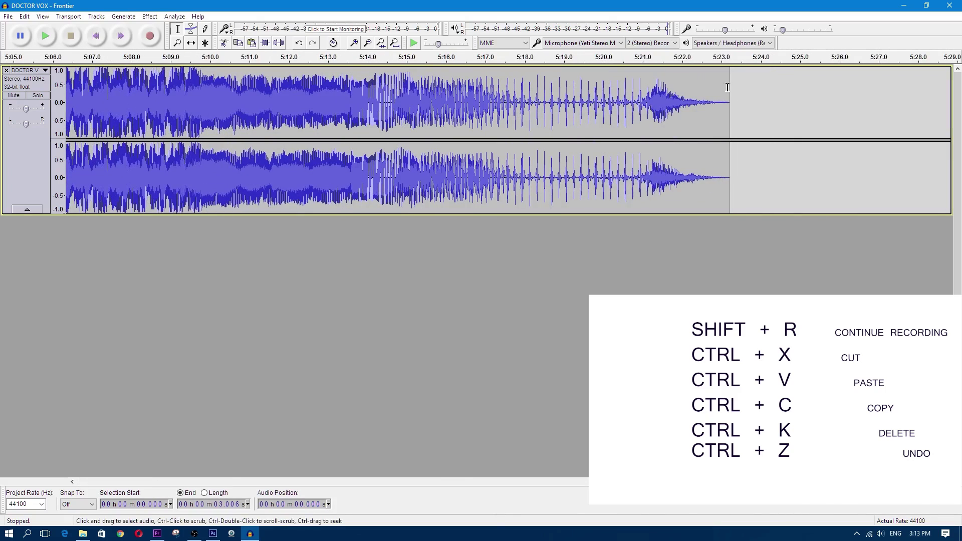
click(745, 94)
key(ctrl+v)
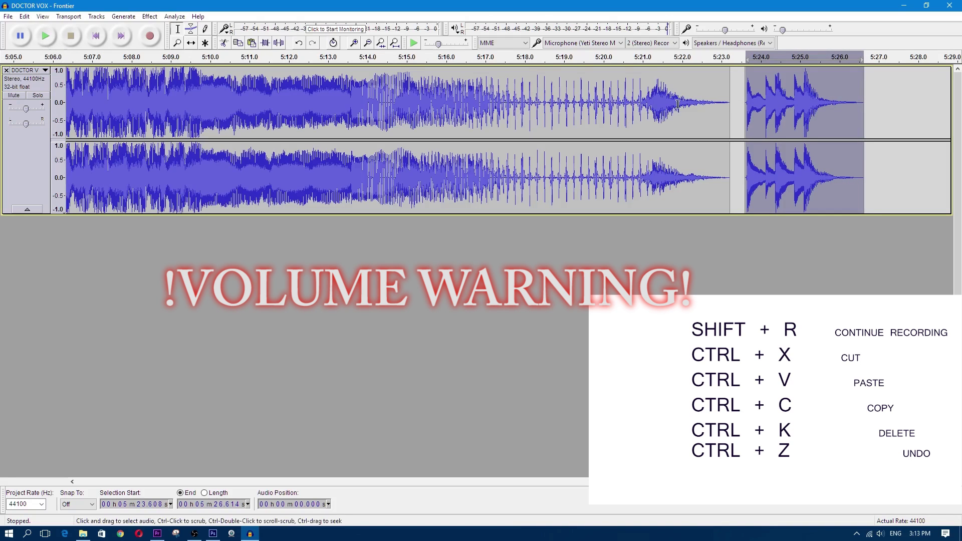
click(735, 88)
click(45, 36)
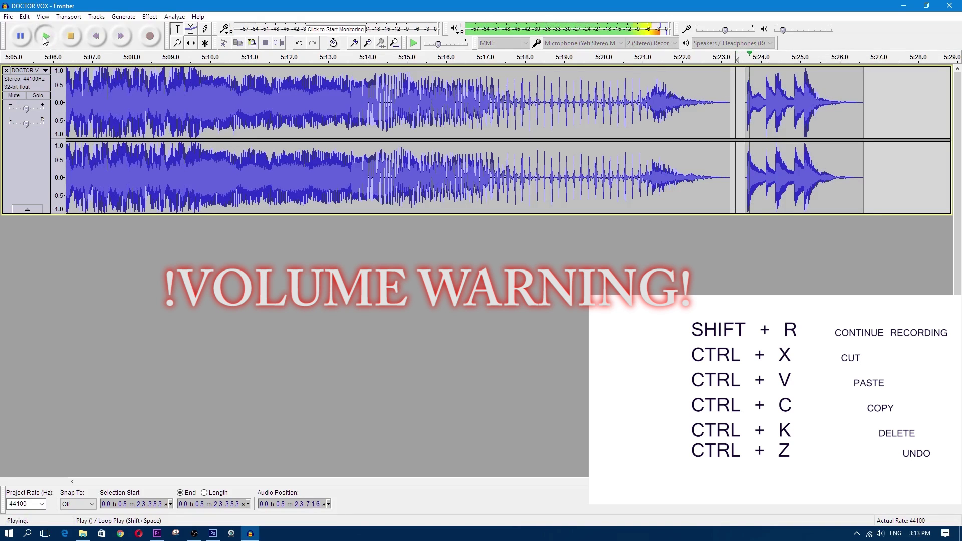
click(71, 36)
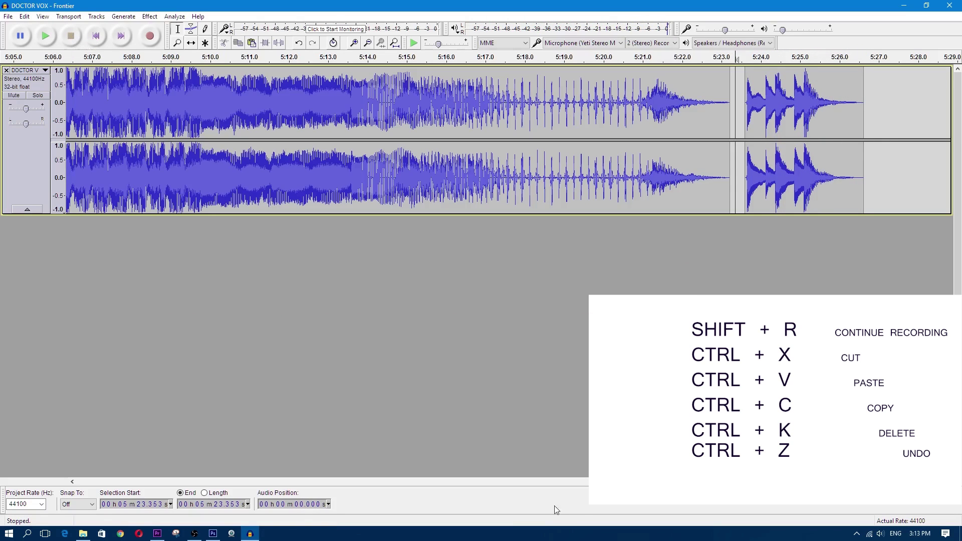
scroll(257, 255, left, 15)
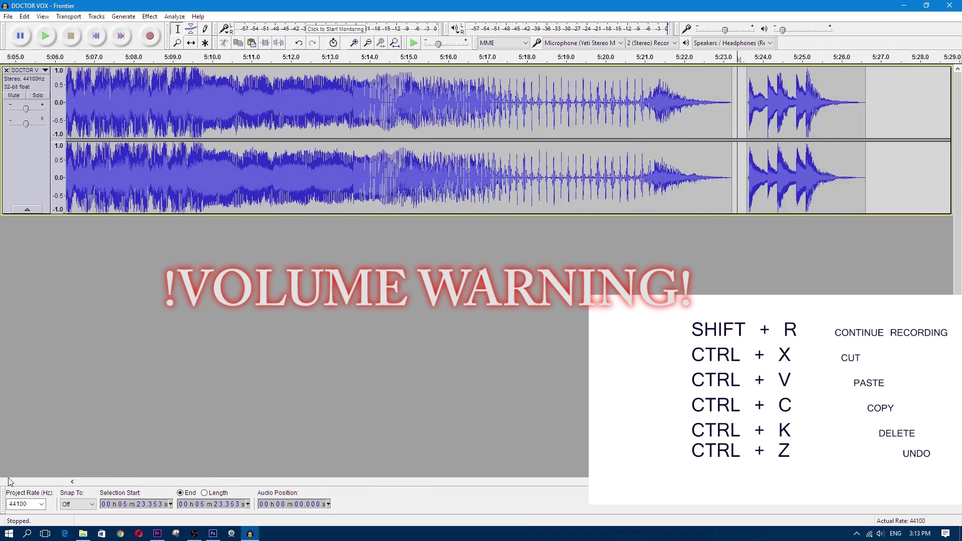
Listen to the gap near 3.8 s, then delete the 2.917–5.528 s gap
drag(203, 145, 281, 146)
click(216, 145)
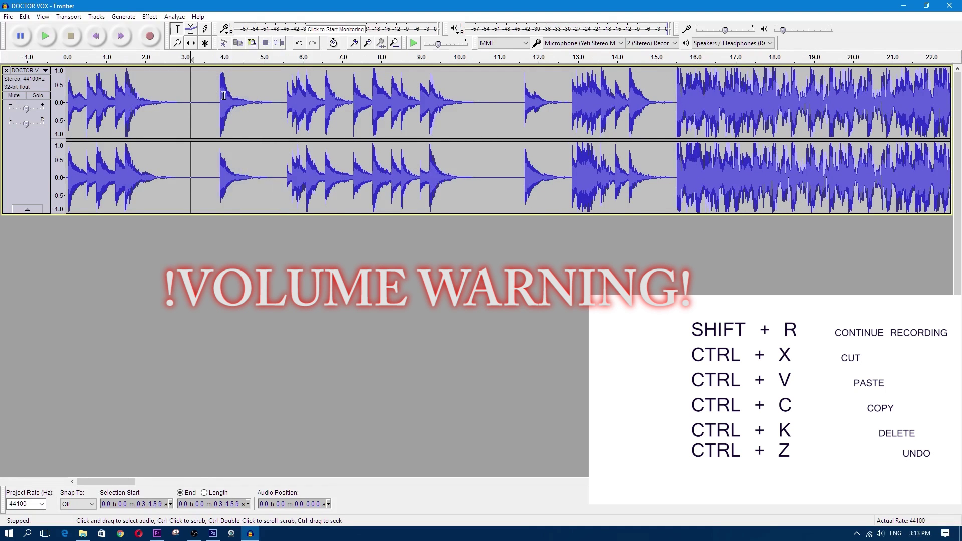
click(45, 36)
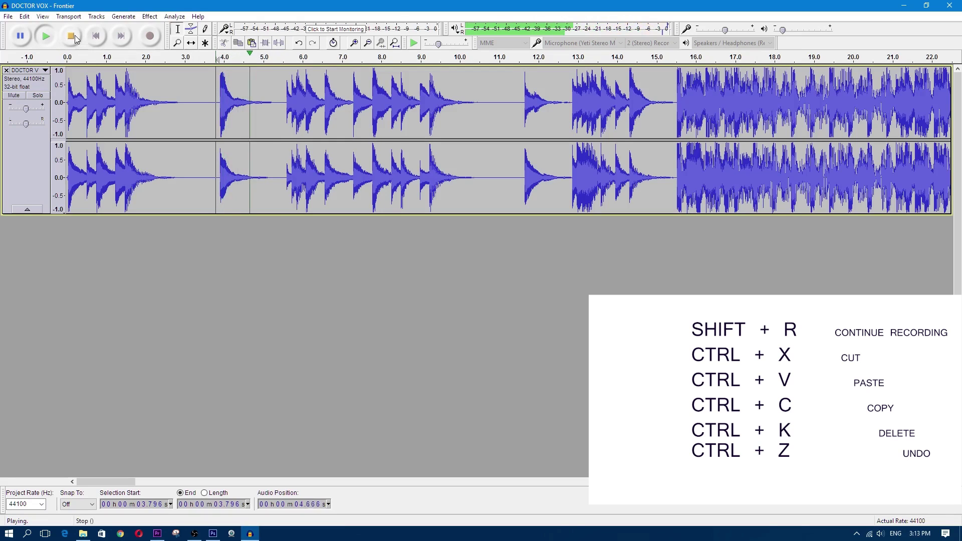
click(74, 38)
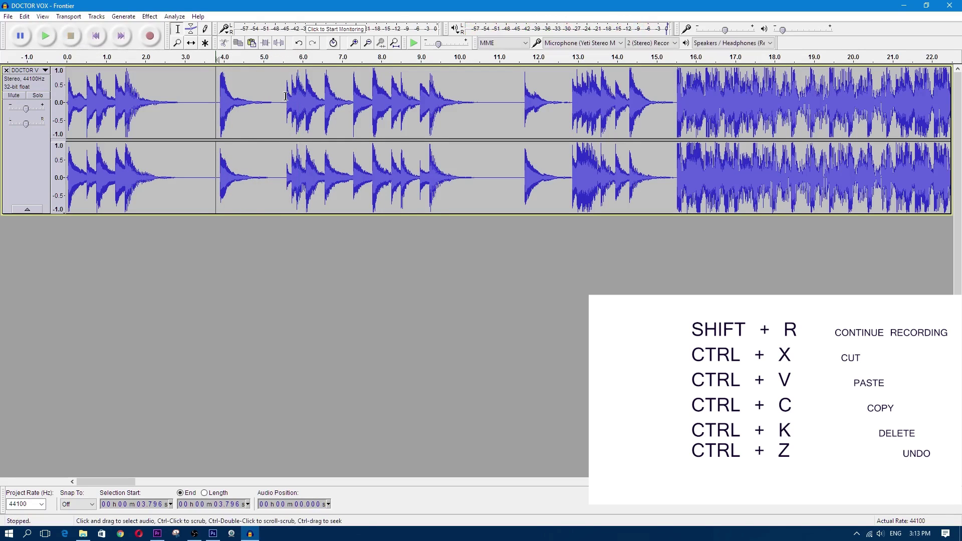
drag(284, 95, 179, 94)
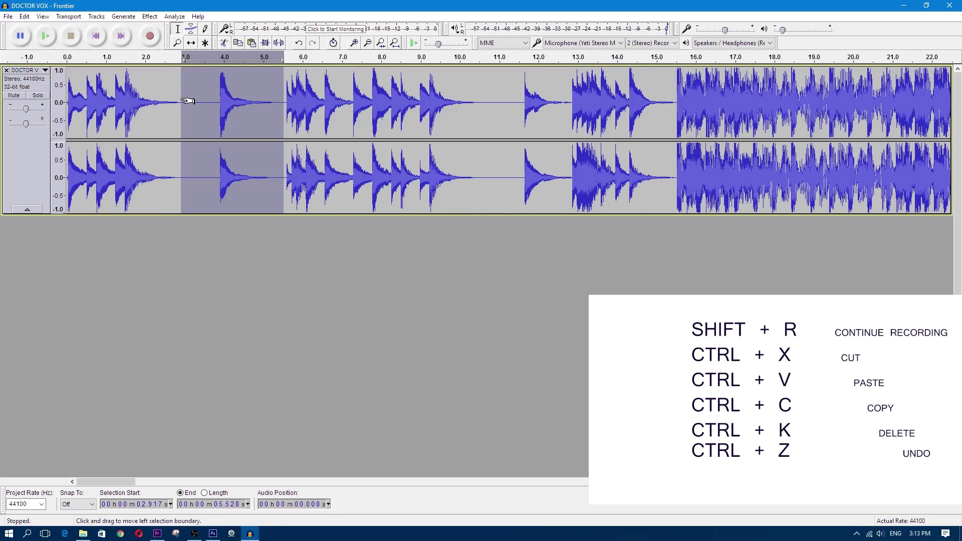
key(ctrl+k)
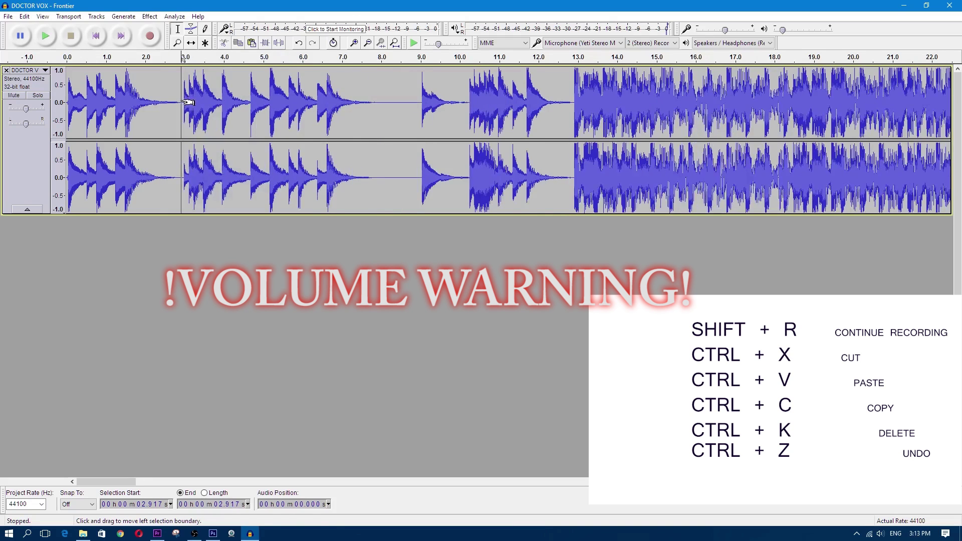
Play the edited opening from 1.4 s, then delete the 7.706–10.202 s gap
click(122, 92)
click(46, 35)
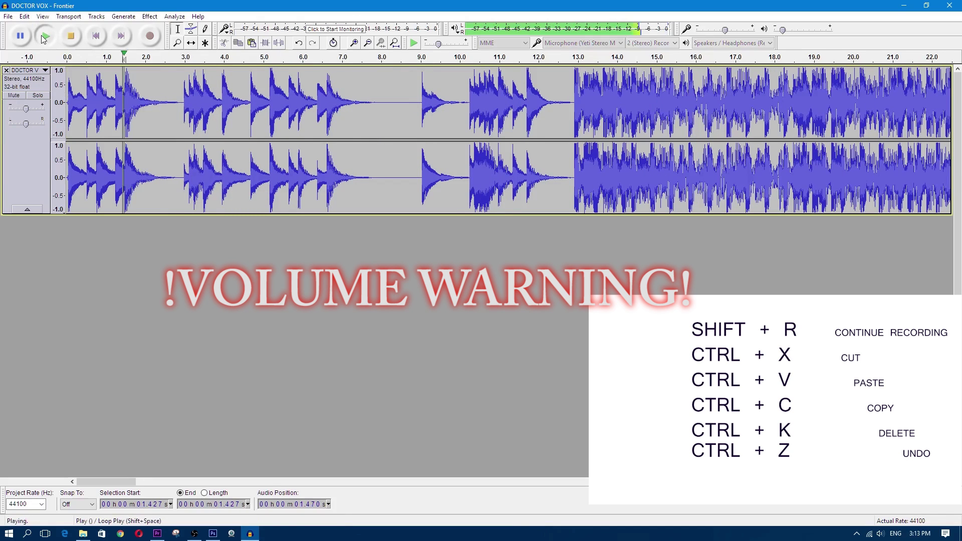
click(71, 36)
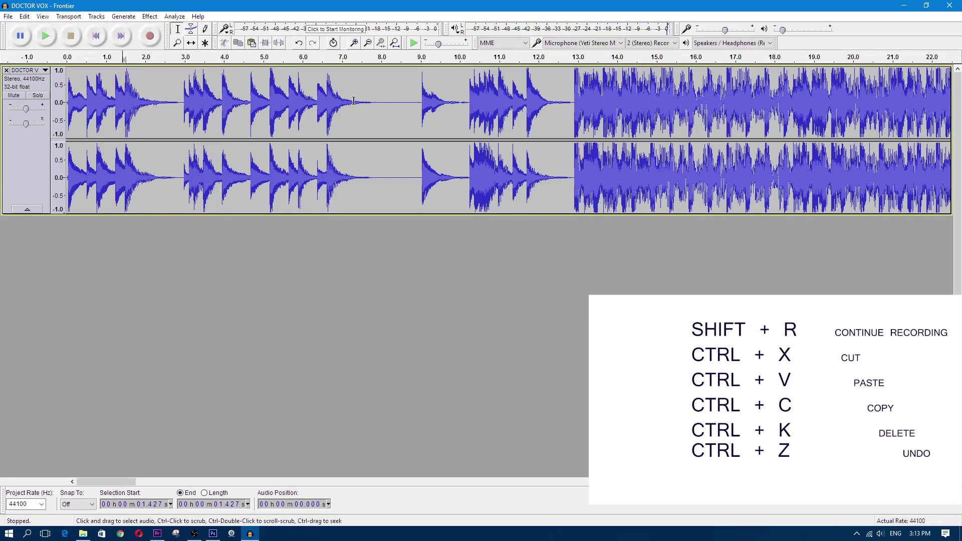
drag(466, 95, 370, 100)
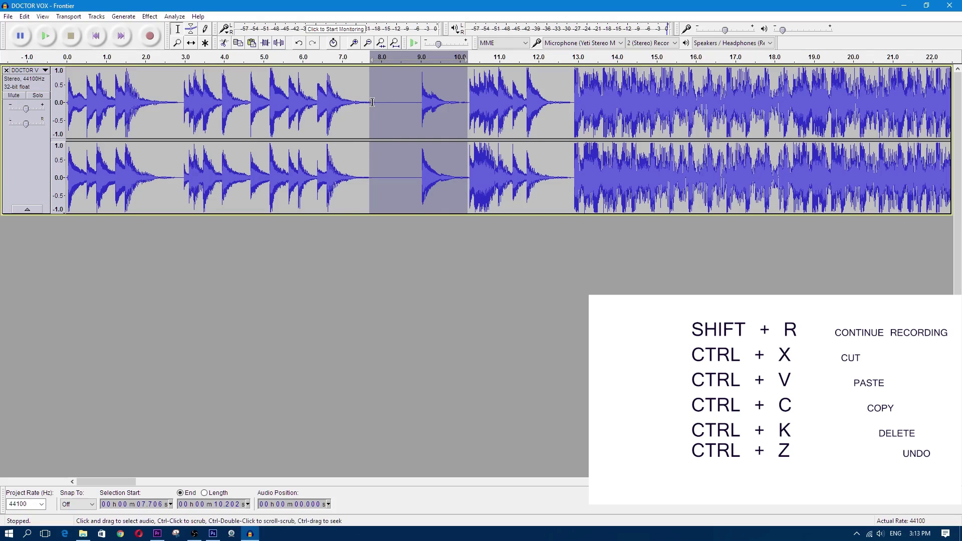
key(Delete)
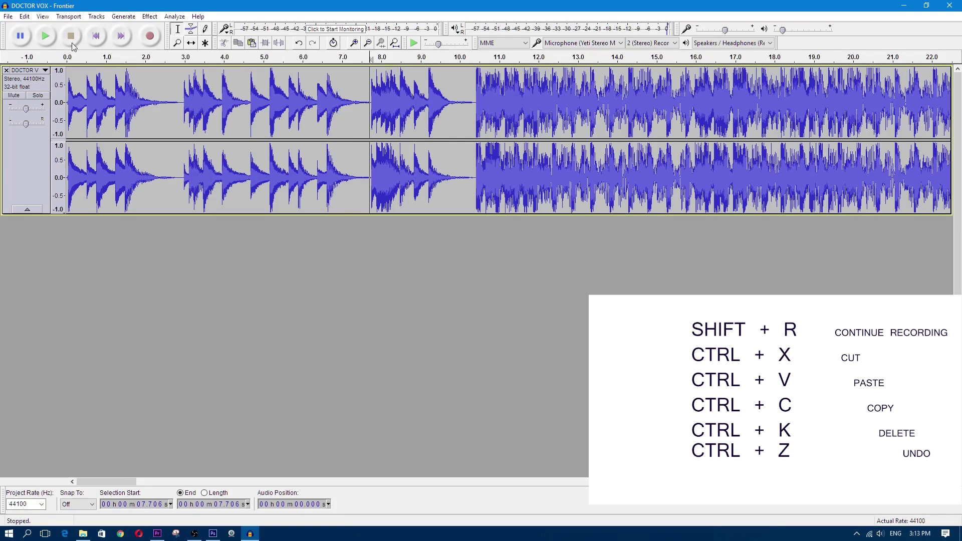
Play from the start, delete the 1.949–2.917 s gap, and play the trimmed opening
key(Home)
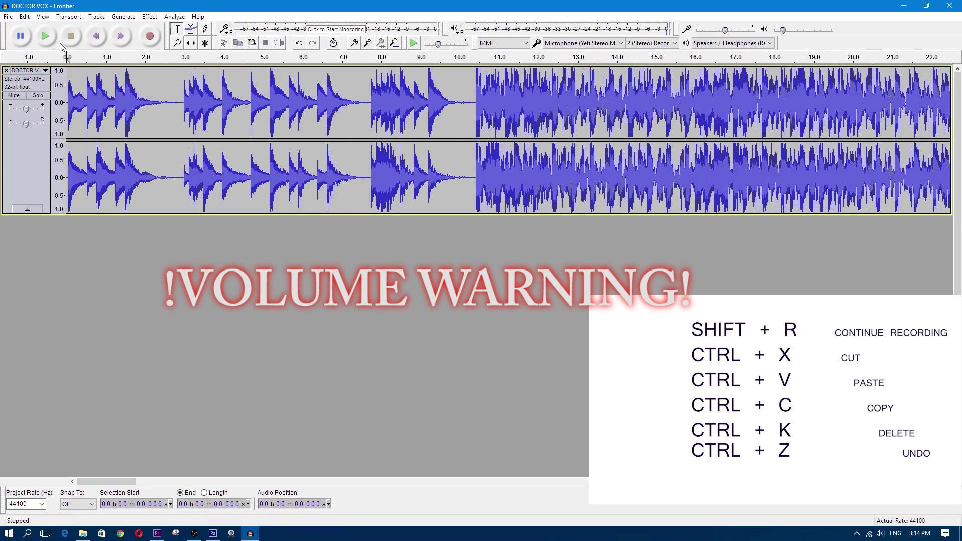
click(43, 38)
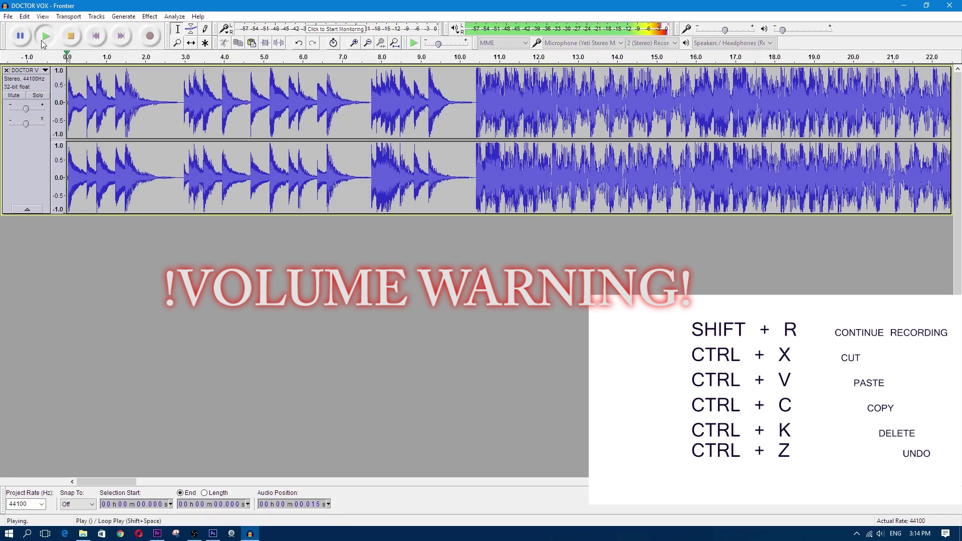
click(76, 37)
drag(180, 86, 143, 88)
key(ctrl+k)
click(69, 85)
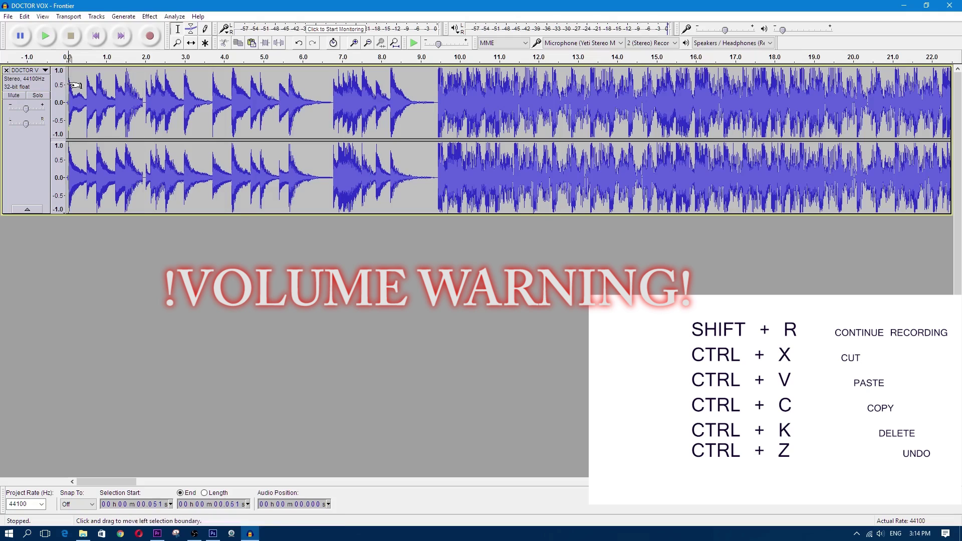
click(49, 38)
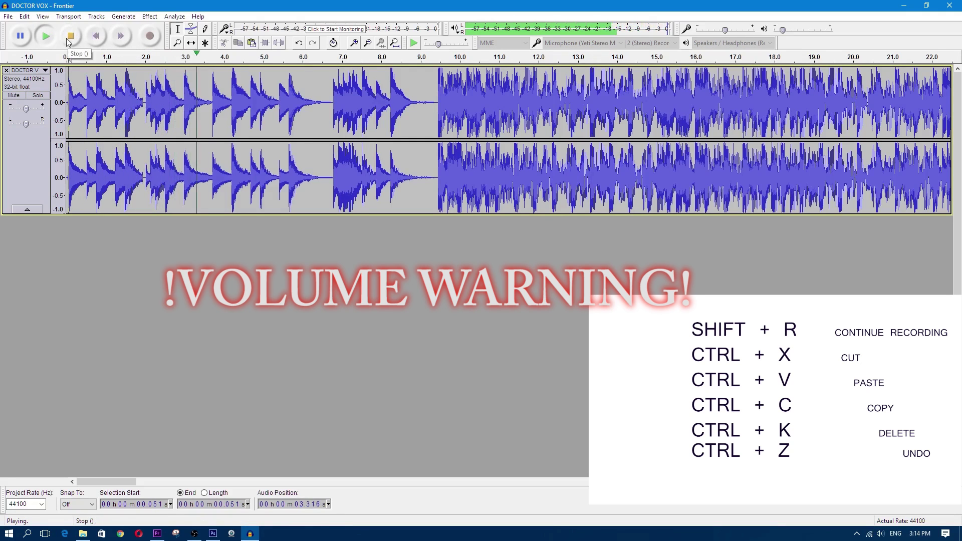
key(space)
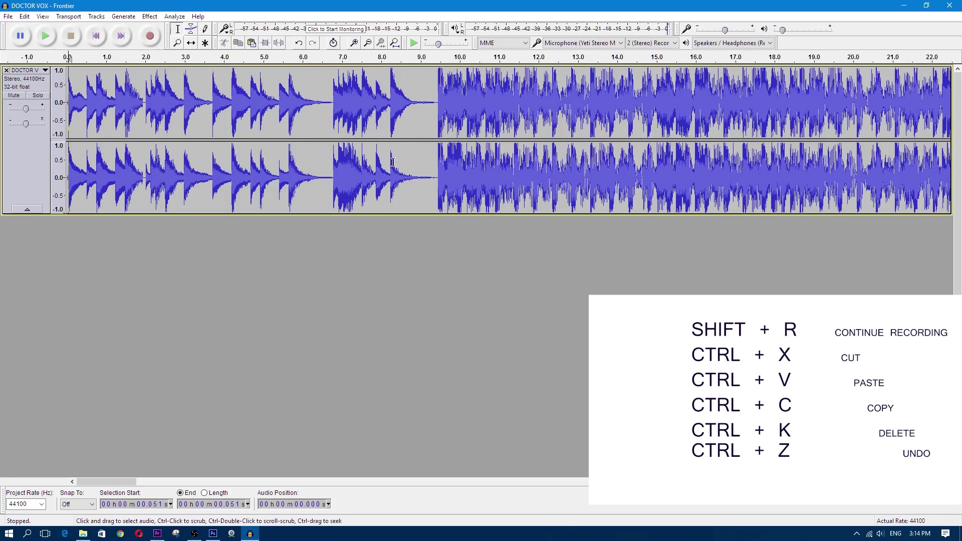
double_click(348, 6)
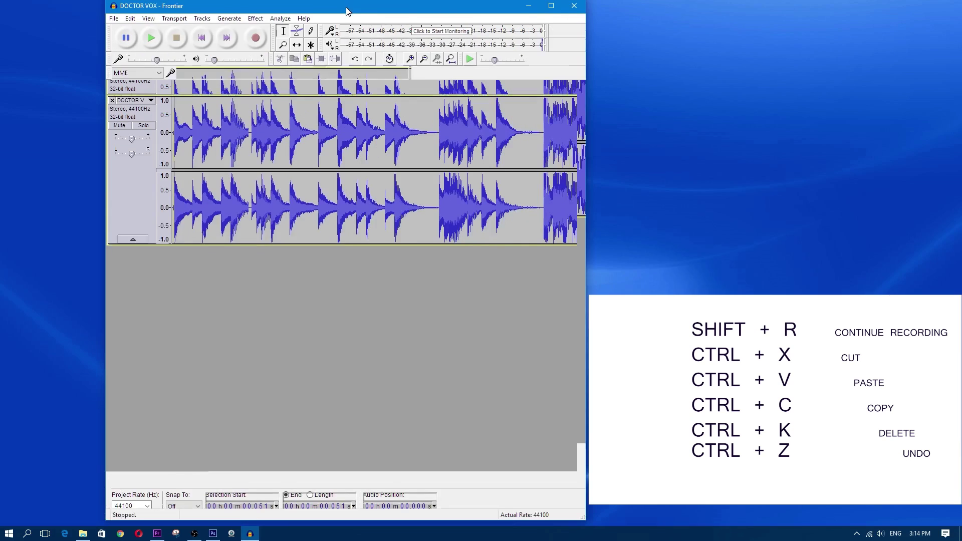
double_click(348, 6)
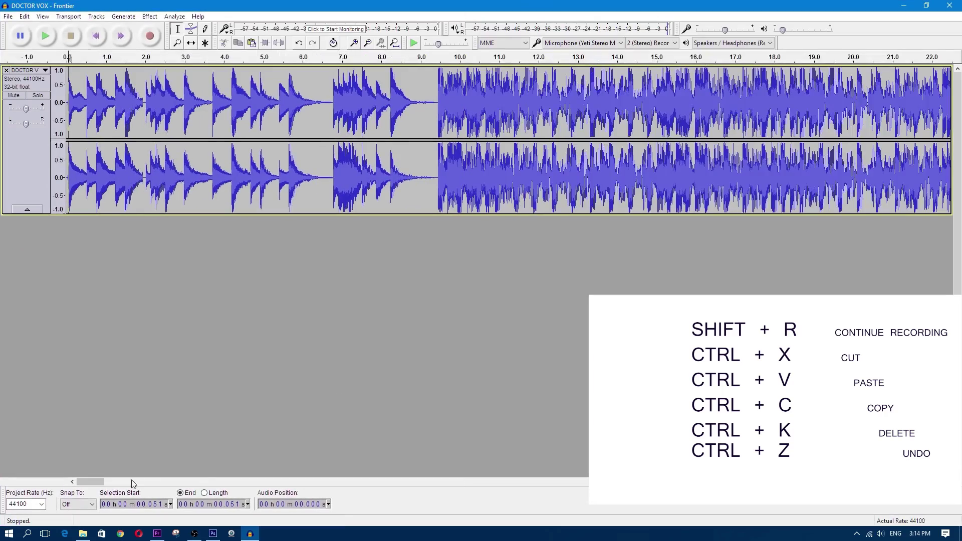
drag(97, 485, 422, 485)
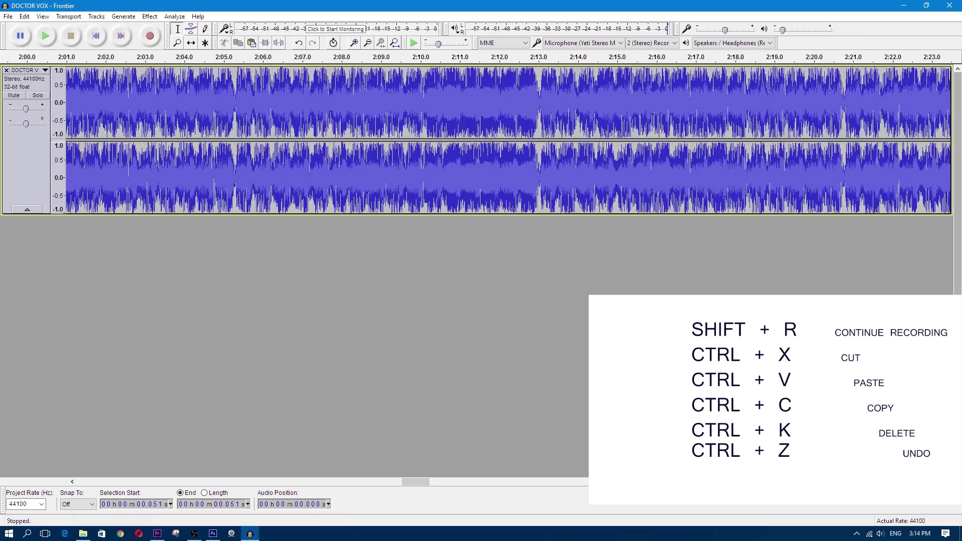
drag(424, 485, 558, 361)
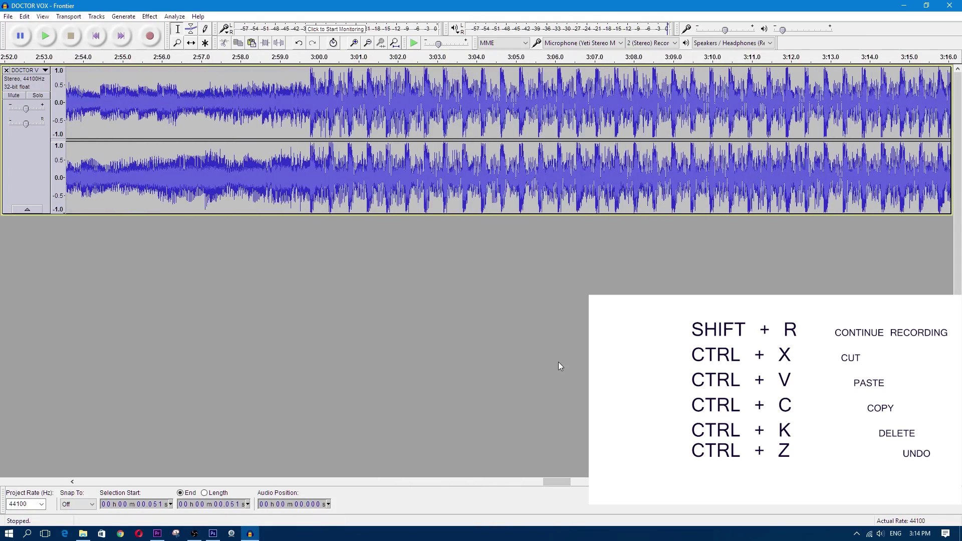